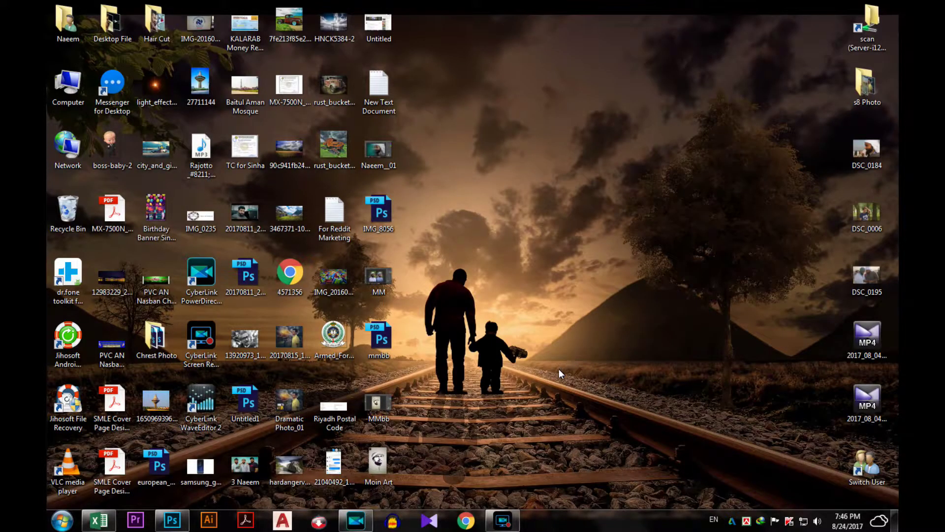
- Bring the Photoshop window with the outdoor portrait to the front and dismiss the info panel
{"action": "left_click", "coordinate": [174, 521]}
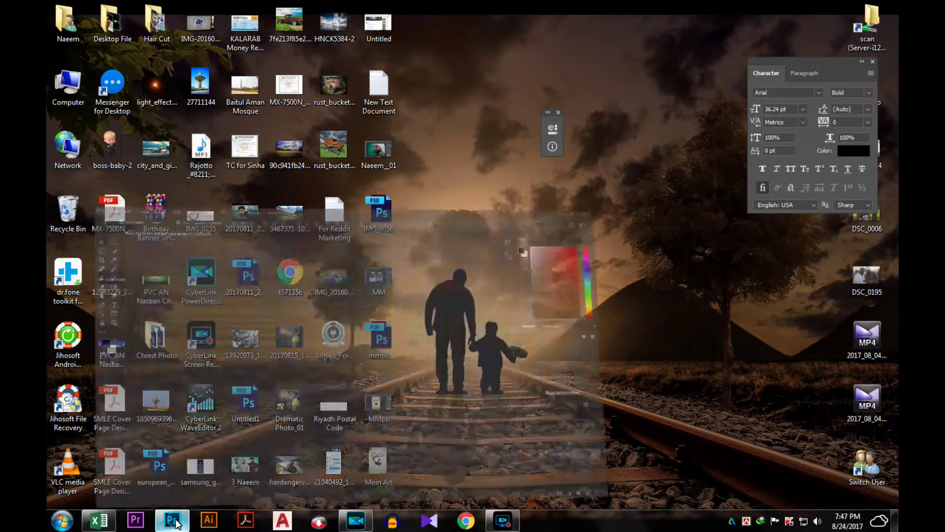
{"action": "left_click", "coordinate": [558, 112]}
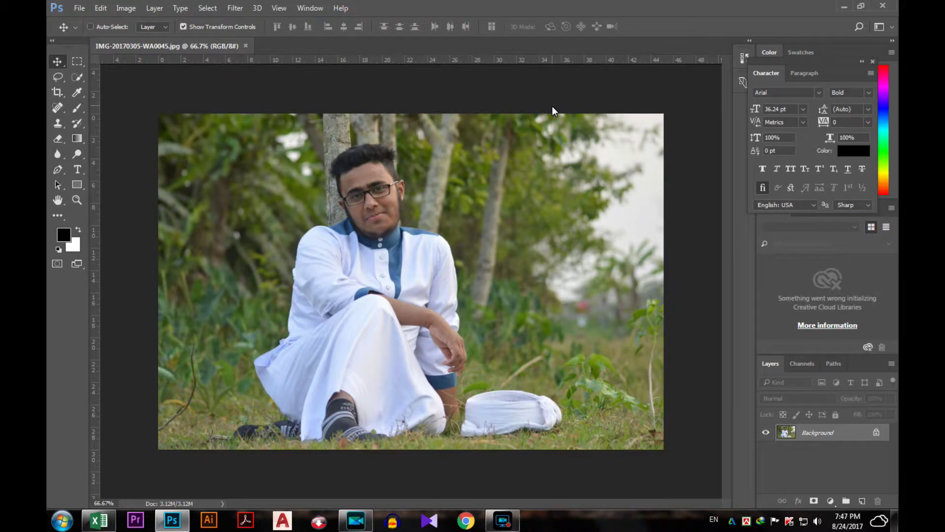
- Zoom to 50%, unlock the background as Layer 0, and choose a Hue/Saturation adjustment
{"action": "key", "text": "ctrl+minus"}
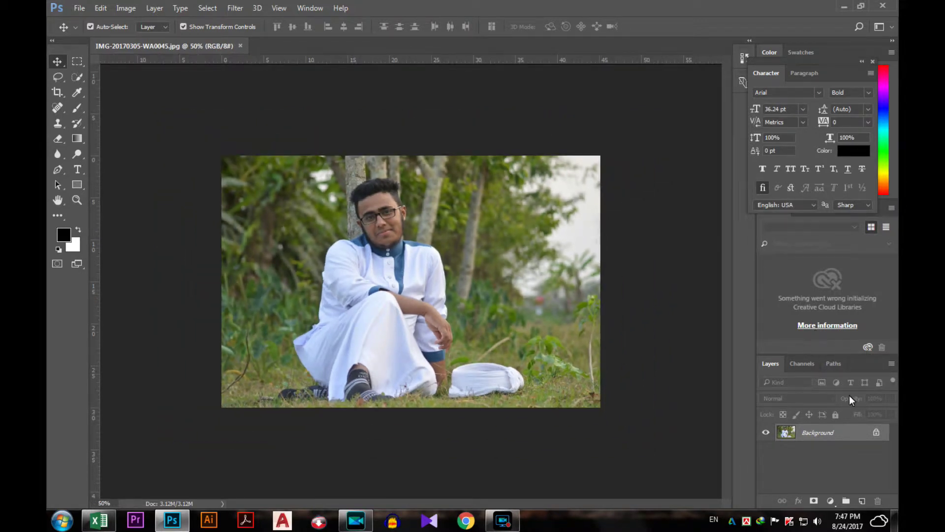
{"action": "double_click", "coordinate": [828, 434], "text": "alt"}
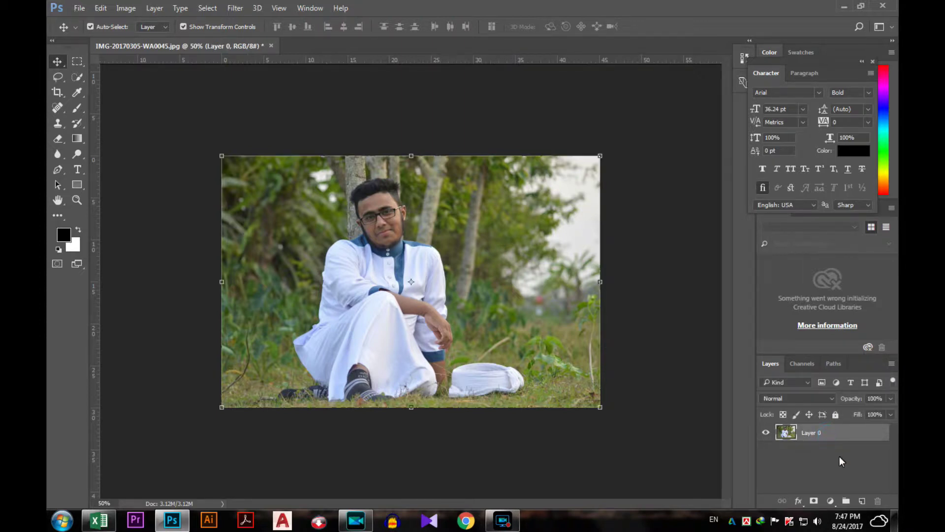
{"action": "left_click", "coordinate": [828, 500]}
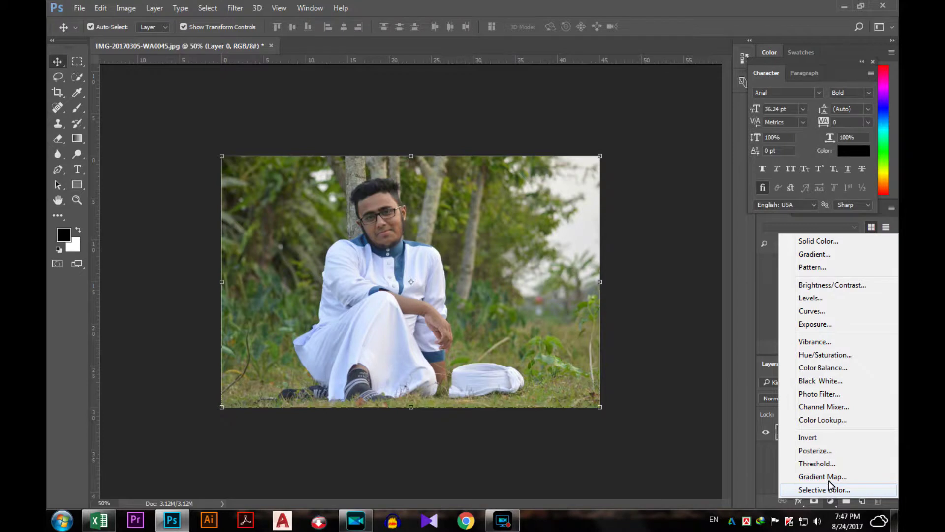
{"action": "left_click", "coordinate": [828, 356]}
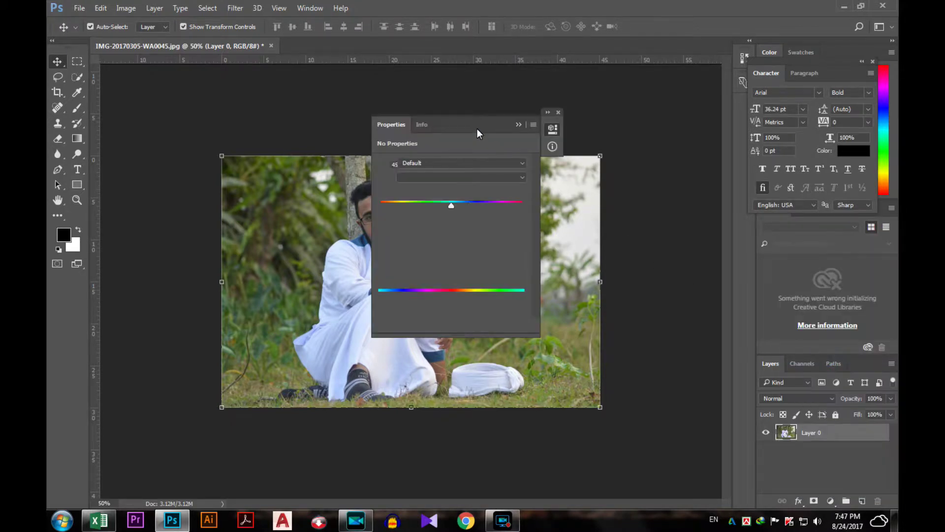
- Raise the Hue/Saturation layer's saturation to about +32 and collapse its properties
{"action": "left_click_drag", "start_coordinate": [473, 123], "coordinate": [633, 115]}
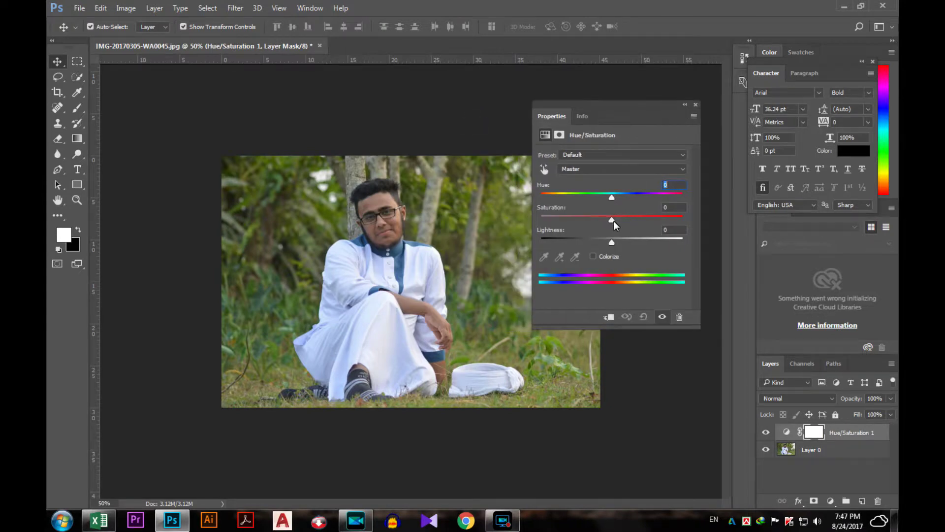
{"action": "left_click_drag", "start_coordinate": [612, 220], "coordinate": [624, 223]}
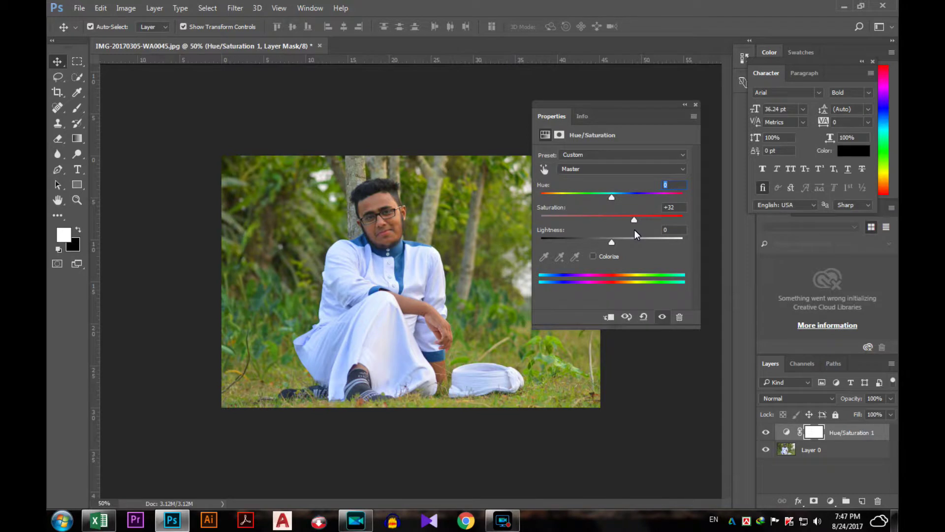
{"action": "left_click", "coordinate": [685, 105]}
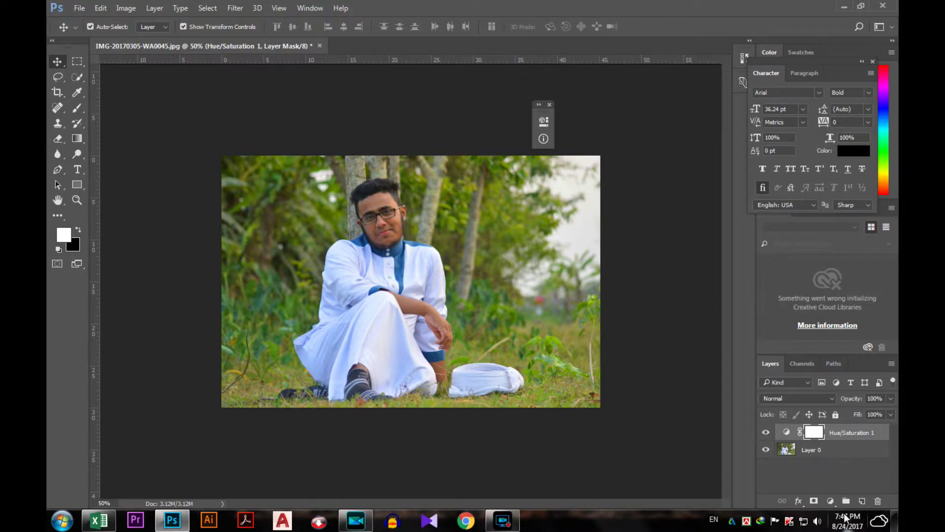
{"action": "left_click", "coordinate": [830, 501]}
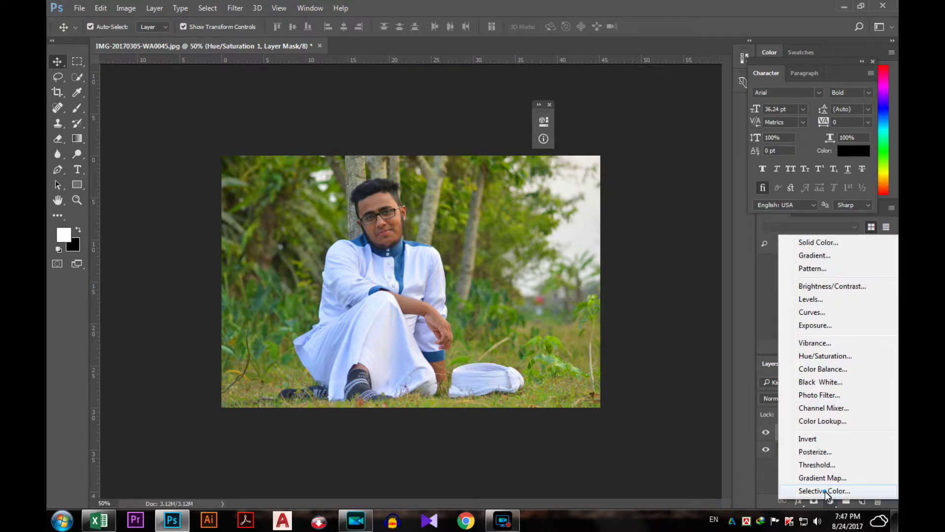
- Add a Selective Color layer and shift its Yellows: less cyan, more magenta and yellow
{"action": "left_click", "coordinate": [807, 490]}
{"action": "mouse_move", "coordinate": [459, 120]}
{"action": "left_mouse_down"}
{"action": "mouse_move", "coordinate": [613, 132]}
{"action": "mouse_move", "coordinate": [624, 122]}
{"action": "left_mouse_up"}
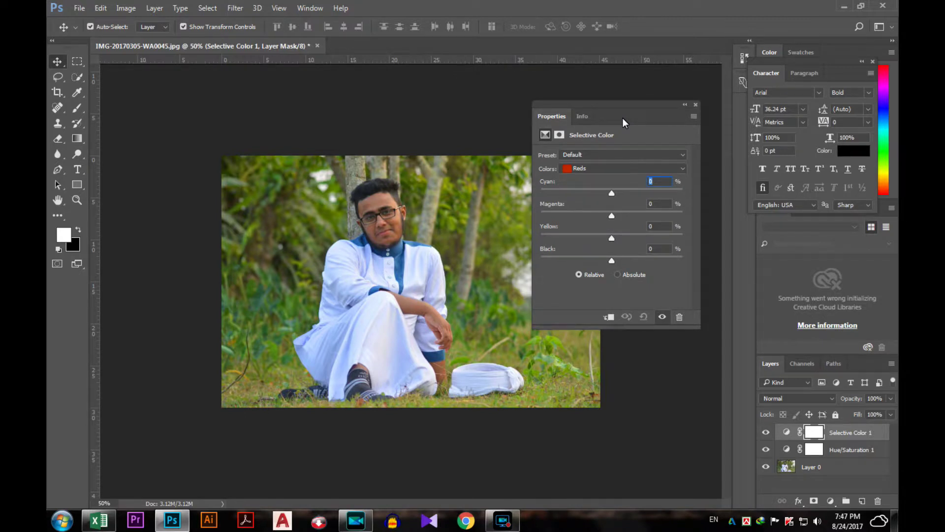
{"action": "left_click", "coordinate": [587, 171]}
{"action": "left_click", "coordinate": [581, 187]}
{"action": "left_click_drag", "start_coordinate": [613, 192], "coordinate": [569, 191]}
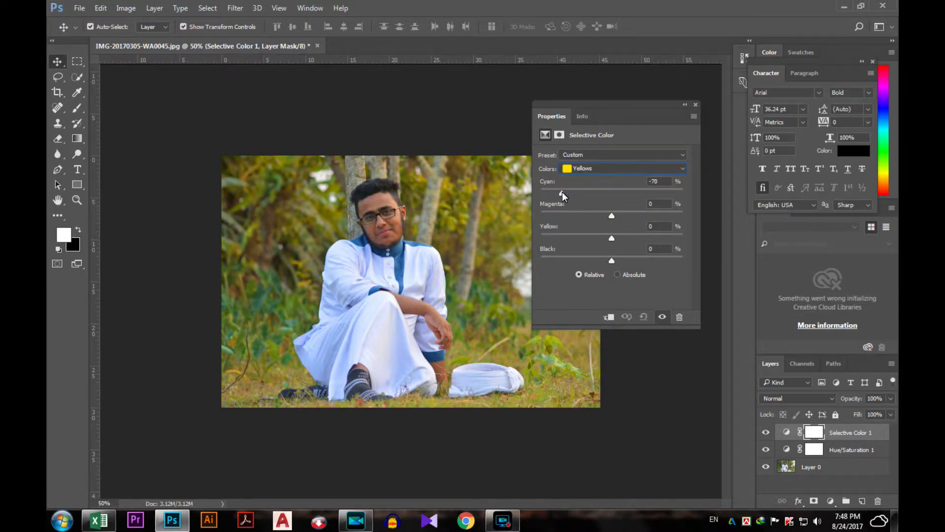
{"action": "left_click_drag", "start_coordinate": [612, 215], "coordinate": [656, 226]}
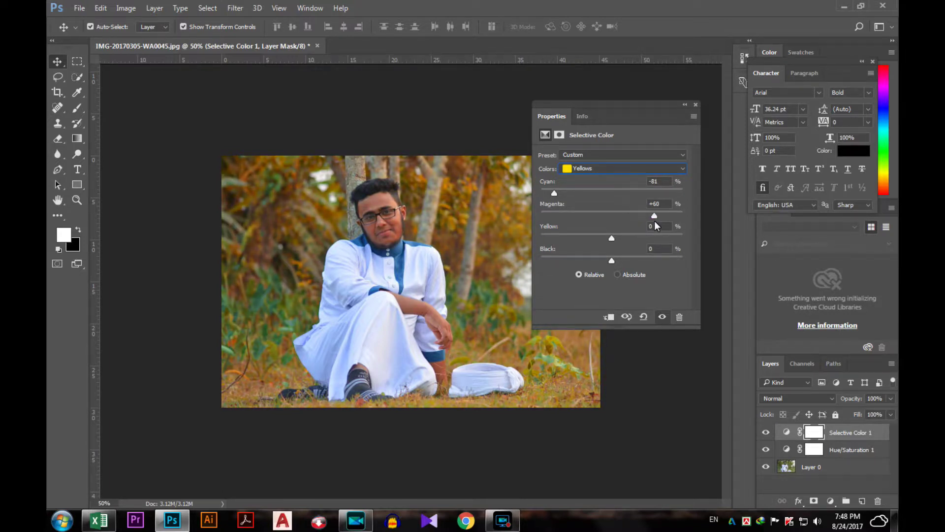
{"action": "left_click_drag", "start_coordinate": [656, 225], "coordinate": [664, 228]}
{"action": "left_click_drag", "start_coordinate": [611, 238], "coordinate": [665, 247]}
- Set the Selective Color Greens to Cyan −80 and Magenta and Yellow +68
{"action": "left_click", "coordinate": [599, 168]}
{"action": "left_click", "coordinate": [600, 193]}
{"action": "left_click_drag", "start_coordinate": [611, 192], "coordinate": [559, 192]}
{"action": "left_click_drag", "start_coordinate": [611, 216], "coordinate": [663, 224]}
{"action": "left_click_drag", "start_coordinate": [612, 238], "coordinate": [661, 245]}
{"action": "left_click", "coordinate": [685, 105]}
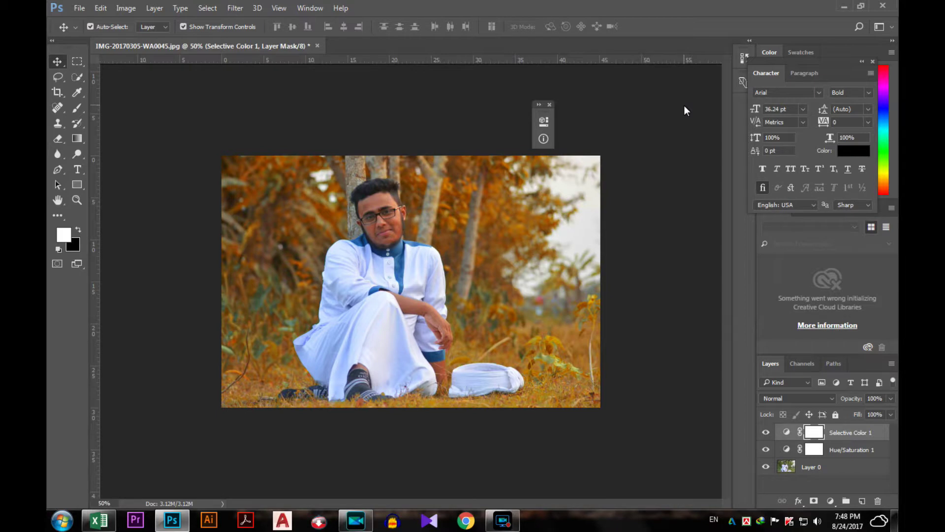
{"action": "left_click", "coordinate": [814, 501]}
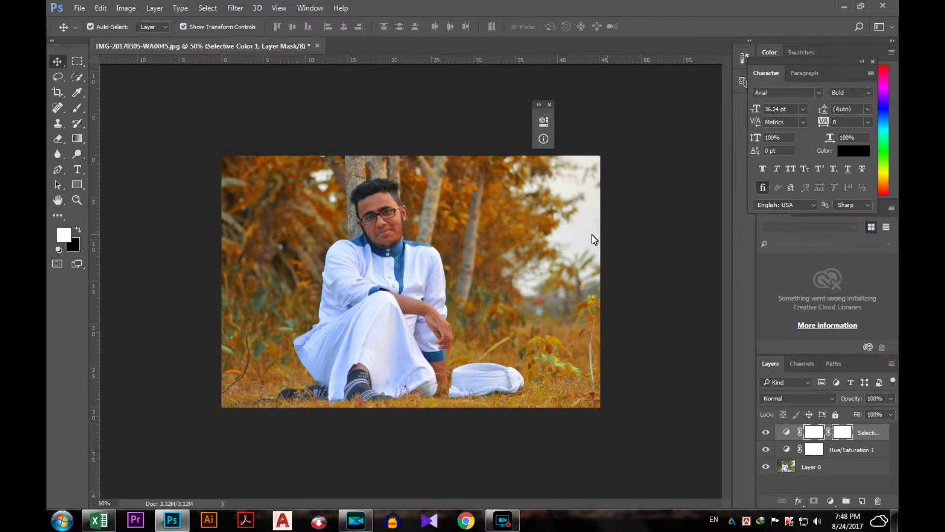
- Paint black on the Selective Color mask over the face and glasses with a smaller brush
{"action": "left_click", "coordinate": [77, 109]}
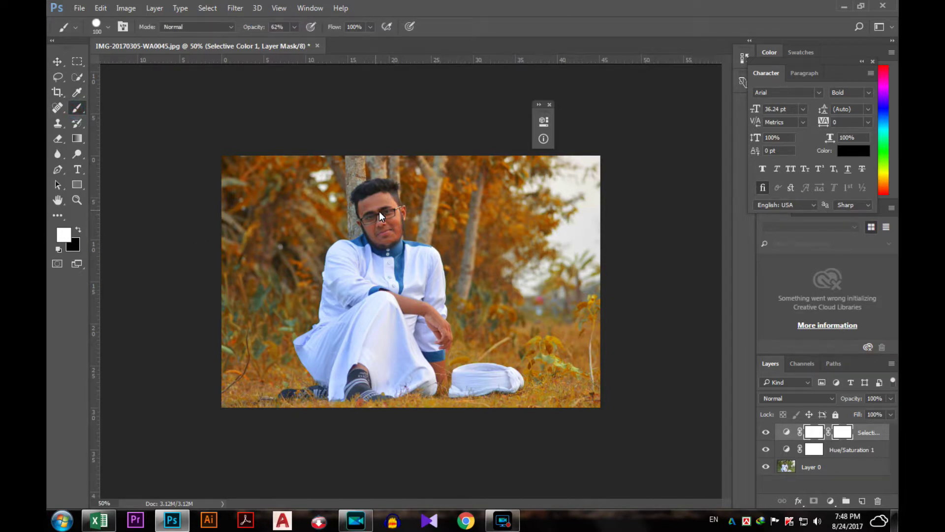
{"action": "left_click", "coordinate": [78, 228]}
{"action": "left_click_drag", "start_coordinate": [388, 221], "coordinate": [379, 217]}
{"action": "left_click", "coordinate": [387, 221]}
{"action": "key", "text": "ctrl+plus"}
{"action": "key", "text": "bracketleft"}
{"action": "key", "text": "bracketleft"}
{"action": "key", "text": "bracketleft"}
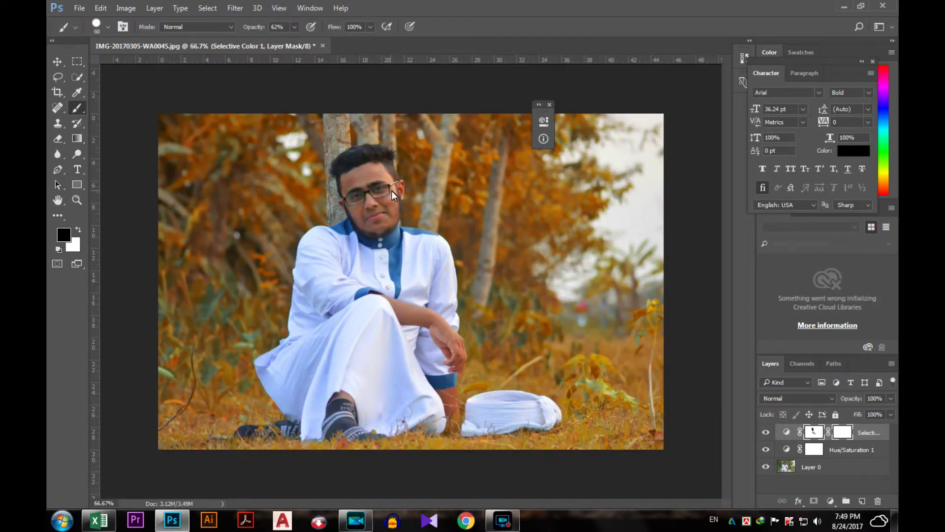
{"action": "key", "text": "bracketleft"}
{"action": "key", "text": "bracketleft"}
{"action": "key", "text": "bracketleft"}
{"action": "left_click_drag", "start_coordinate": [398, 187], "coordinate": [394, 196]}
{"action": "left_click_drag", "start_coordinate": [394, 190], "coordinate": [397, 184]}
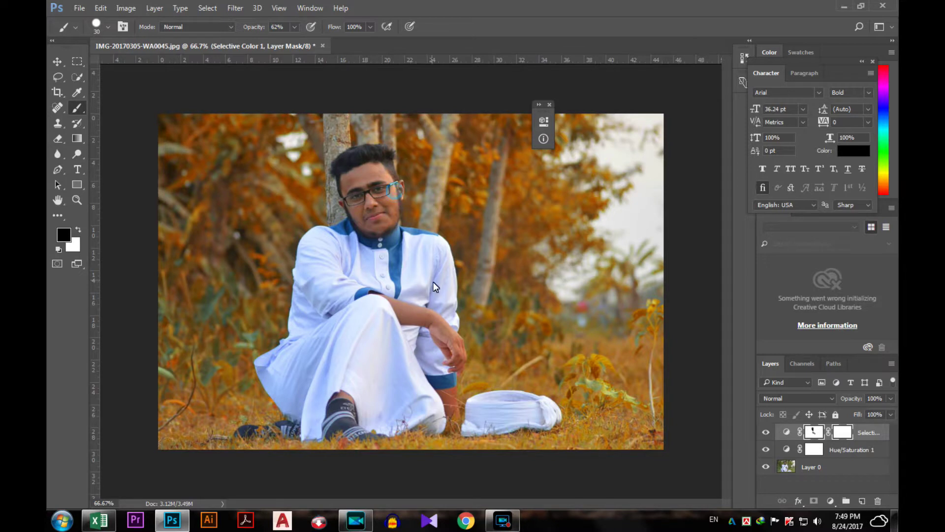
{"action": "right_click", "coordinate": [858, 432]}
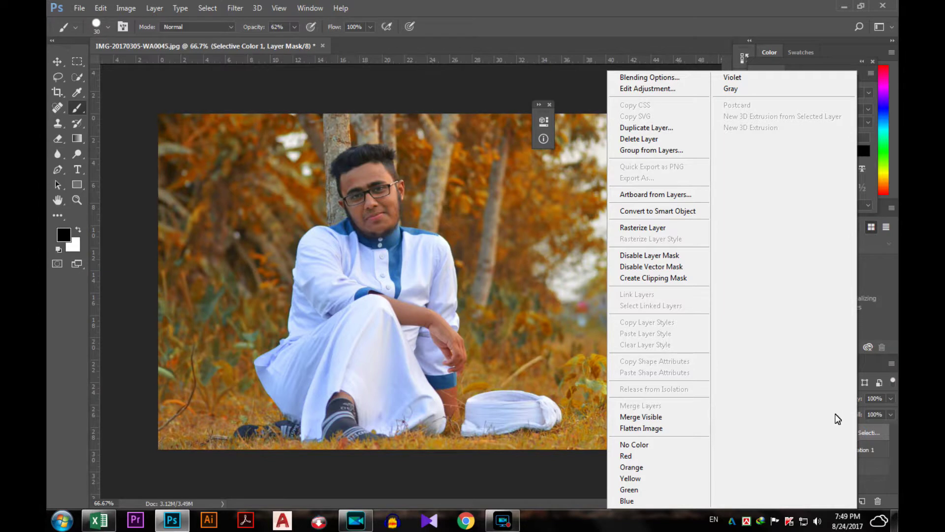
- Duplicate the Selective Color layer, set the copy to Hue blend mode, and zoom back to 50%
{"action": "left_click", "coordinate": [668, 128]}
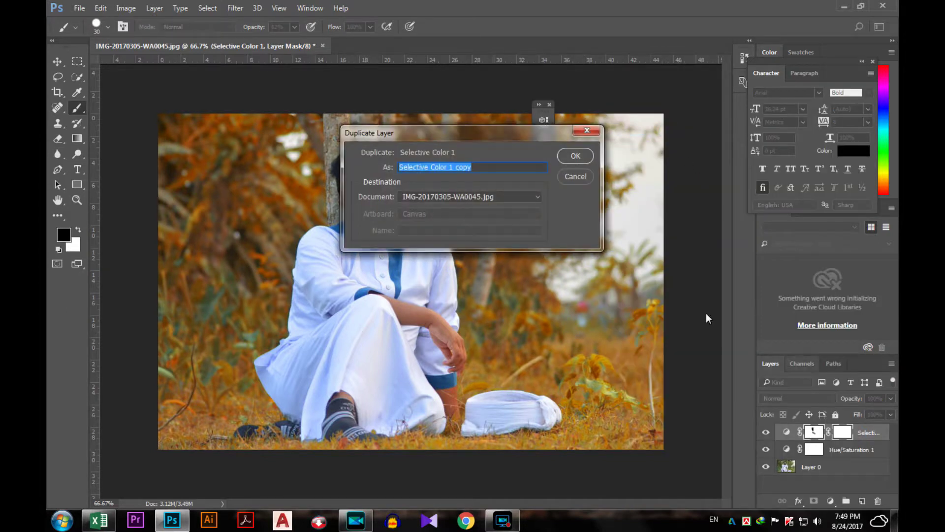
{"action": "left_click", "coordinate": [573, 156]}
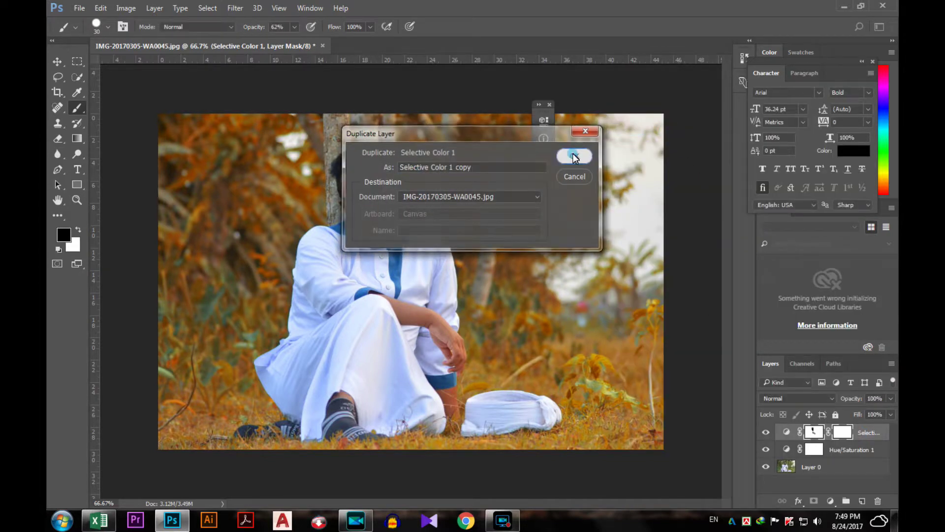
{"action": "left_click", "coordinate": [793, 401]}
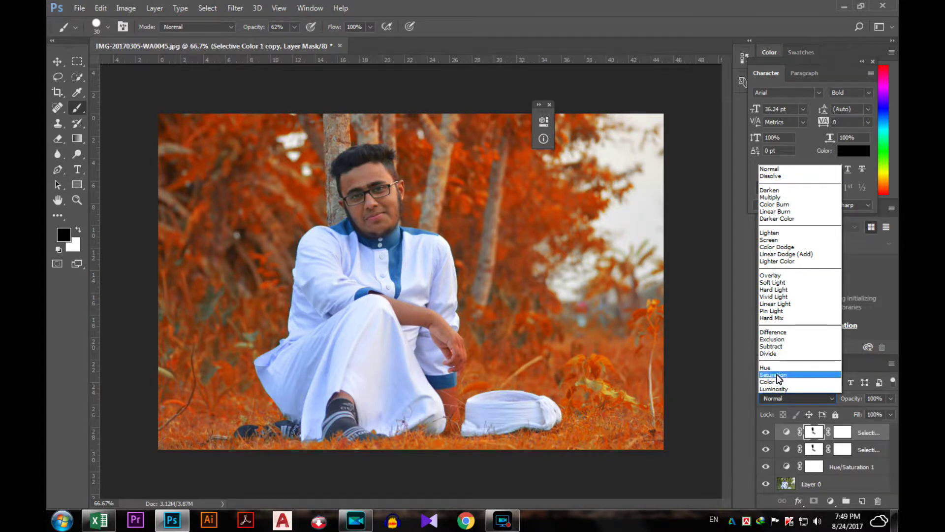
{"action": "left_click", "coordinate": [773, 369]}
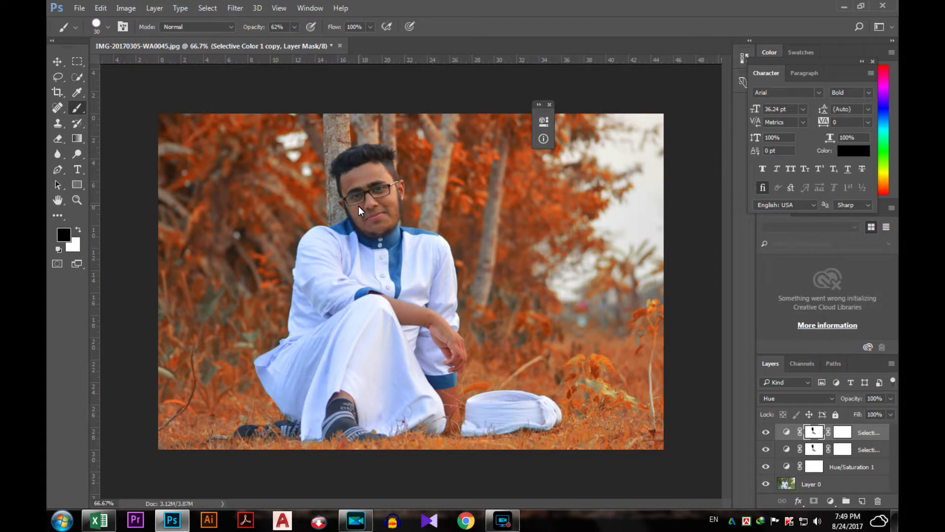
{"action": "key", "text": "ctrl+minus"}
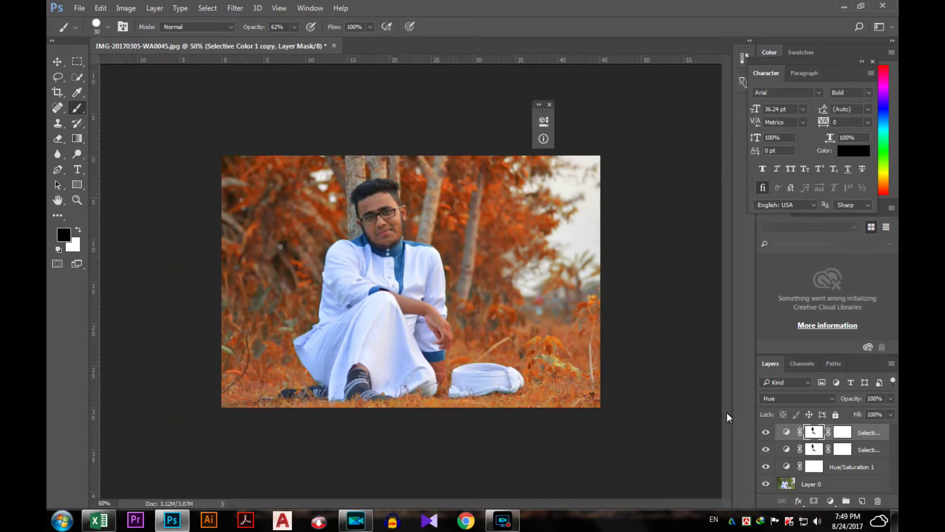
{"action": "left_click", "coordinate": [827, 500]}
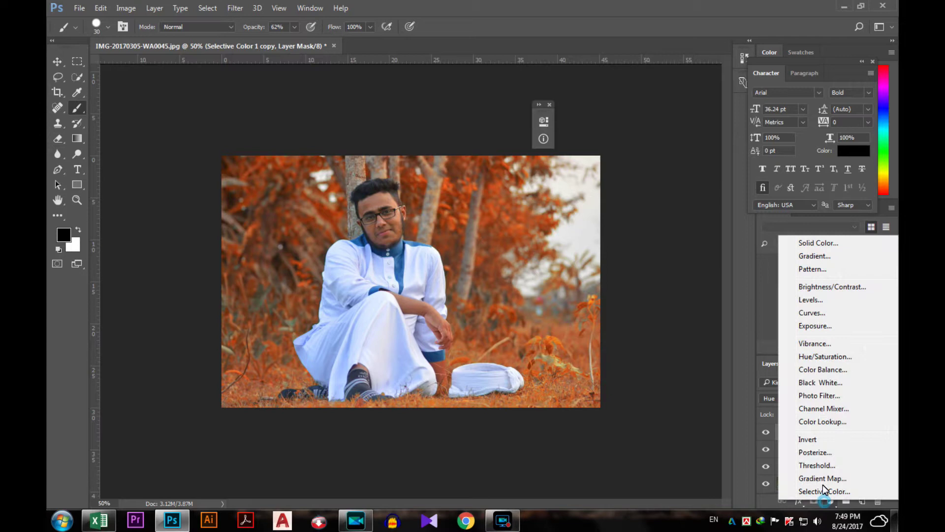
- Add a reversed radial Gradient Fill centred on the man's face at 319% scale
{"action": "left_click", "coordinate": [813, 256]}
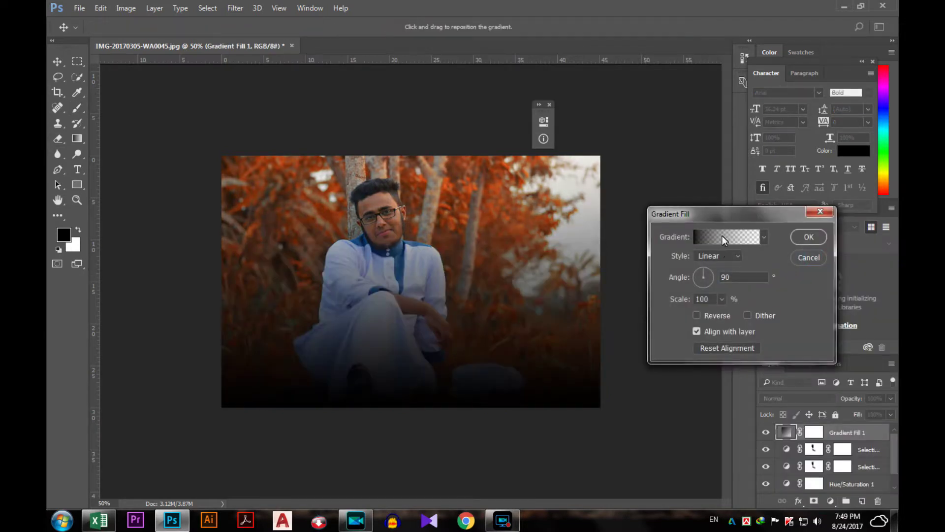
{"action": "left_click", "coordinate": [722, 258]}
{"action": "left_click", "coordinate": [716, 272]}
{"action": "left_click", "coordinate": [698, 316]}
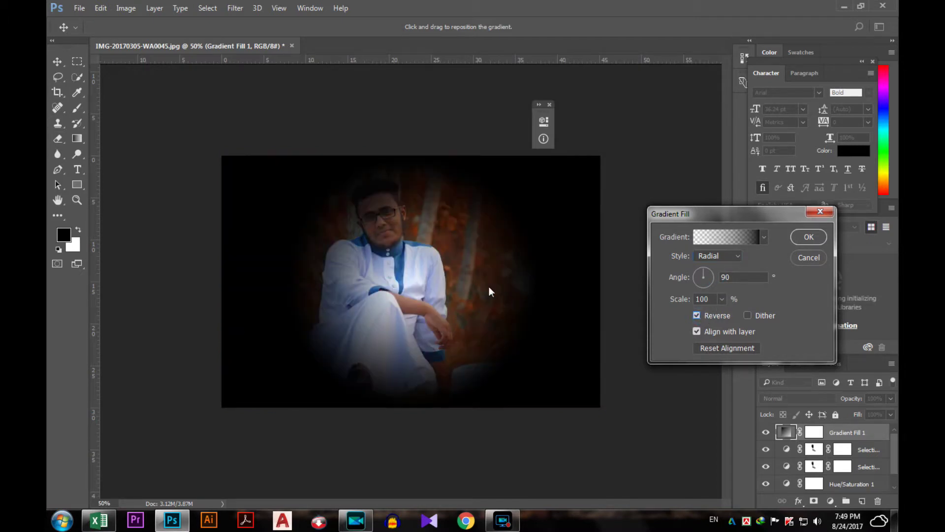
{"action": "mouse_move", "coordinate": [402, 261]}
{"action": "left_mouse_down"}
{"action": "mouse_move", "coordinate": [391, 233]}
{"action": "mouse_move", "coordinate": [389, 246]}
{"action": "left_mouse_up"}
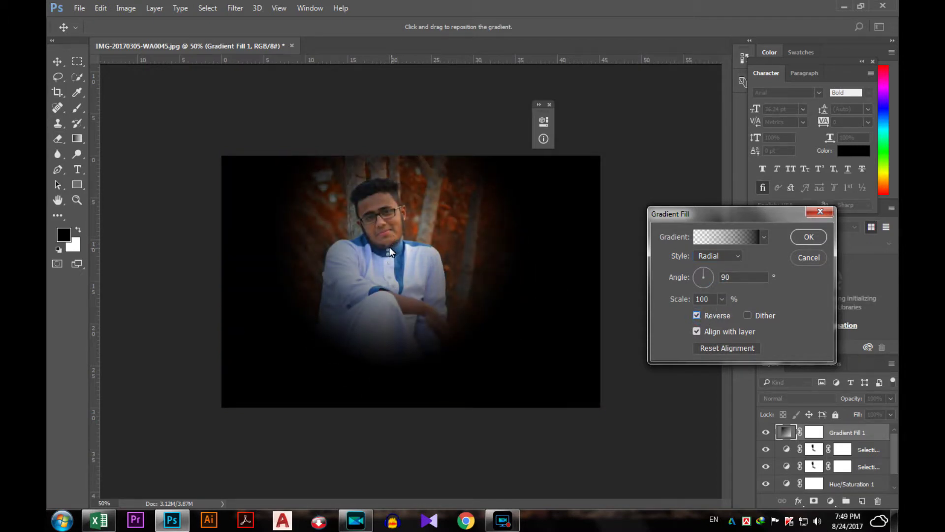
{"action": "left_click", "coordinate": [735, 255]}
{"action": "left_click", "coordinate": [724, 303]}
{"action": "left_click_drag", "start_coordinate": [725, 318], "coordinate": [731, 315]}
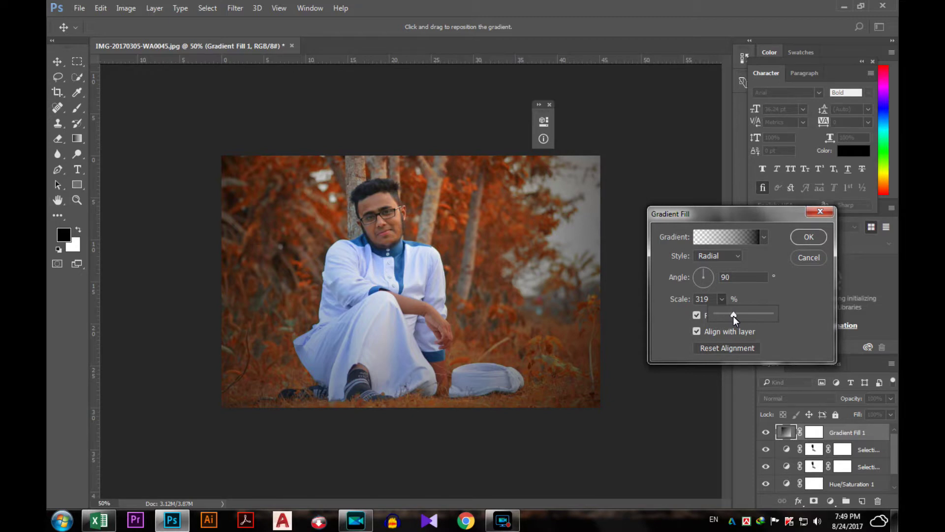
{"action": "left_click", "coordinate": [808, 237]}
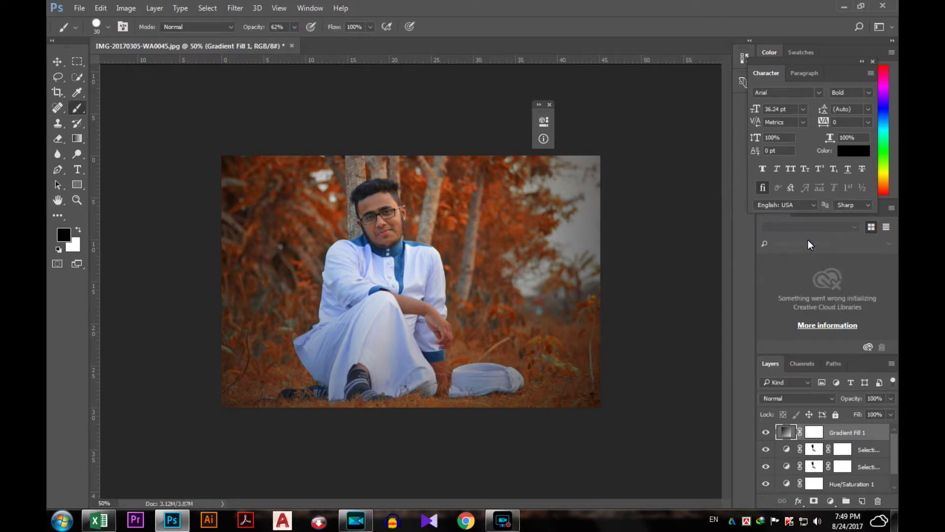
{"action": "left_click", "coordinate": [830, 500]}
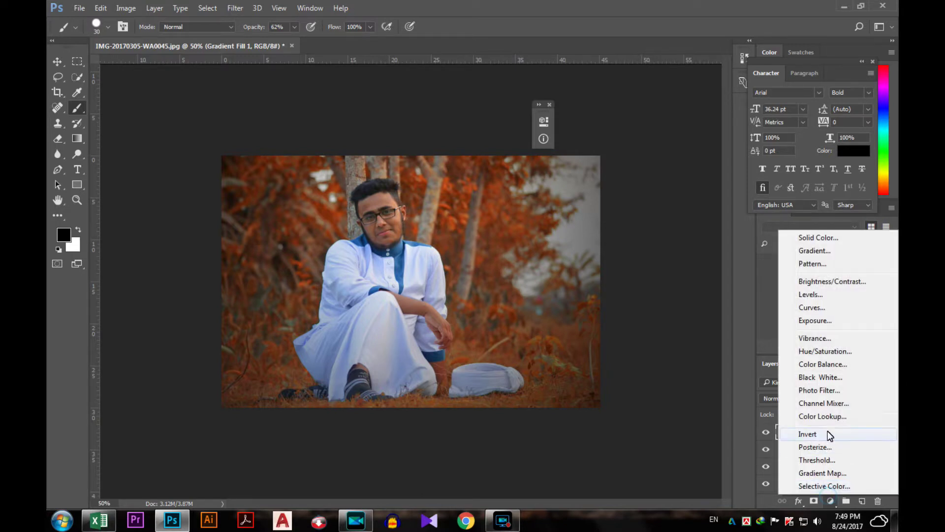
- Add a Color Lookup layer using the Kodak 5218 Kodak 2395 LUT at 51% opacity
{"action": "left_click", "coordinate": [827, 415]}
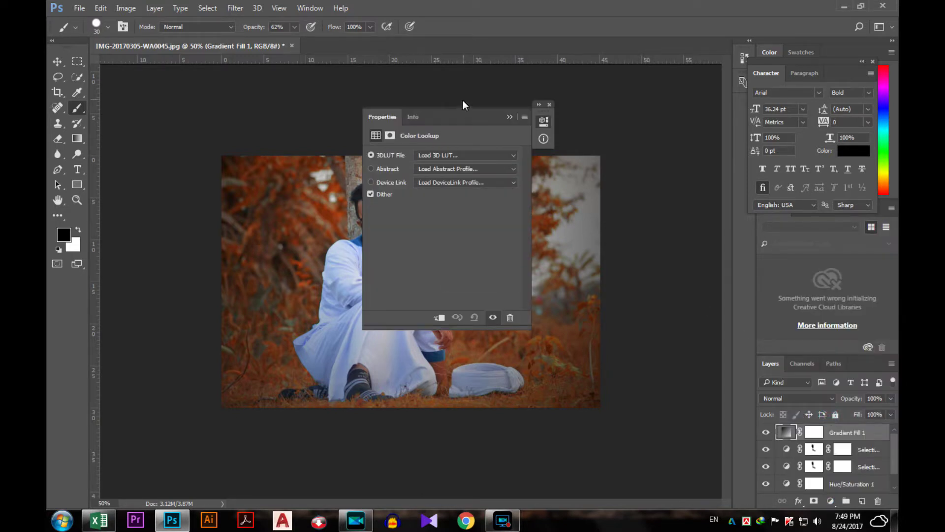
{"action": "left_click_drag", "start_coordinate": [464, 111], "coordinate": [645, 101]}
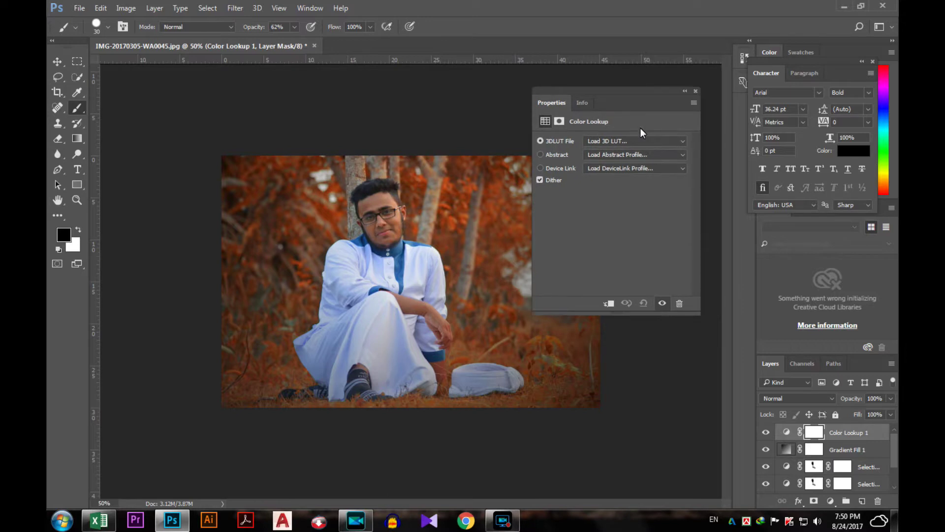
{"action": "left_click", "coordinate": [641, 141]}
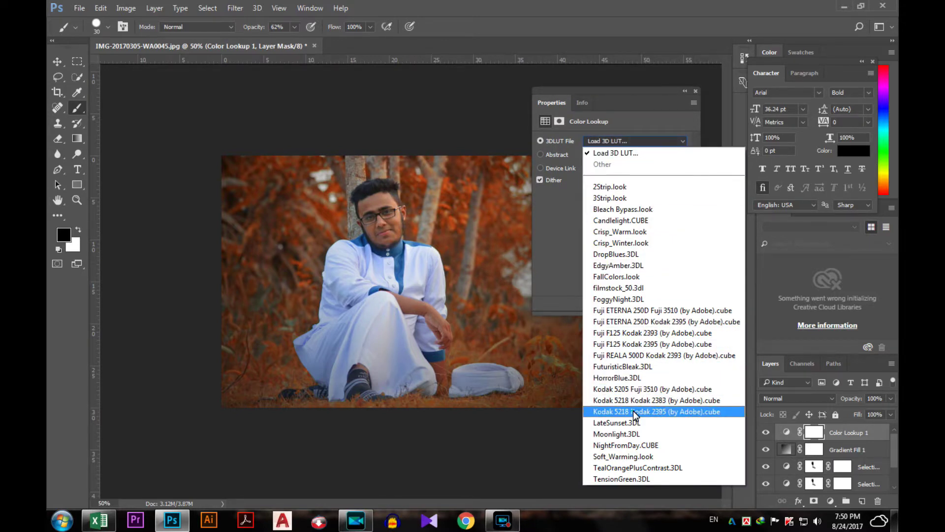
{"action": "left_click", "coordinate": [635, 411]}
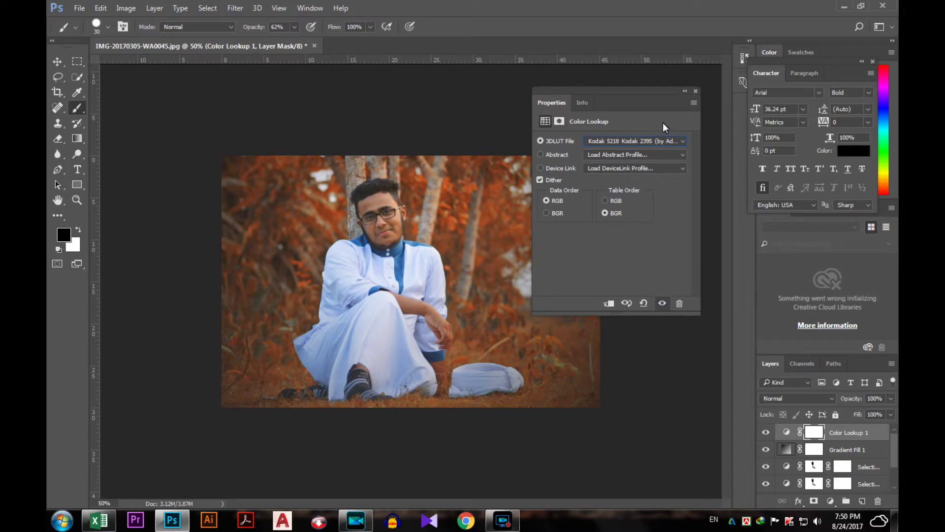
{"action": "left_click", "coordinate": [684, 91]}
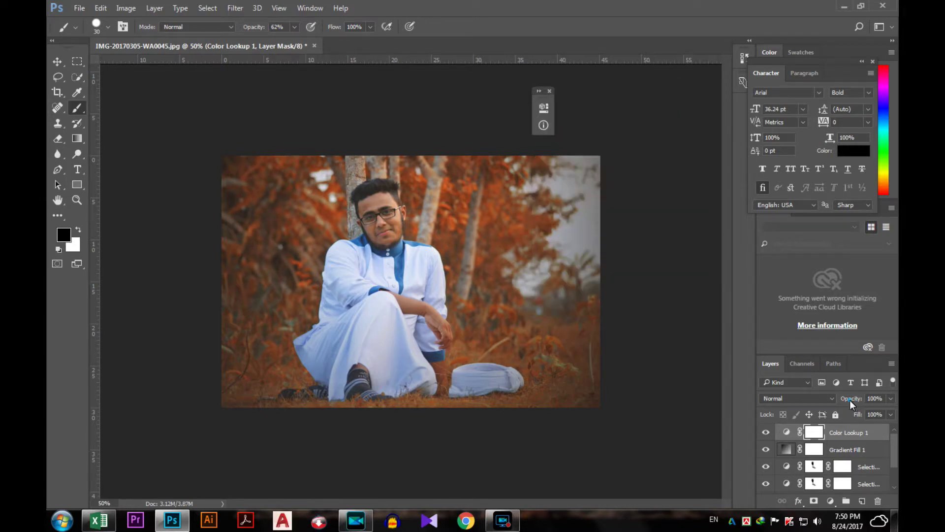
{"action": "left_click_drag", "start_coordinate": [830, 398], "coordinate": [846, 400]}
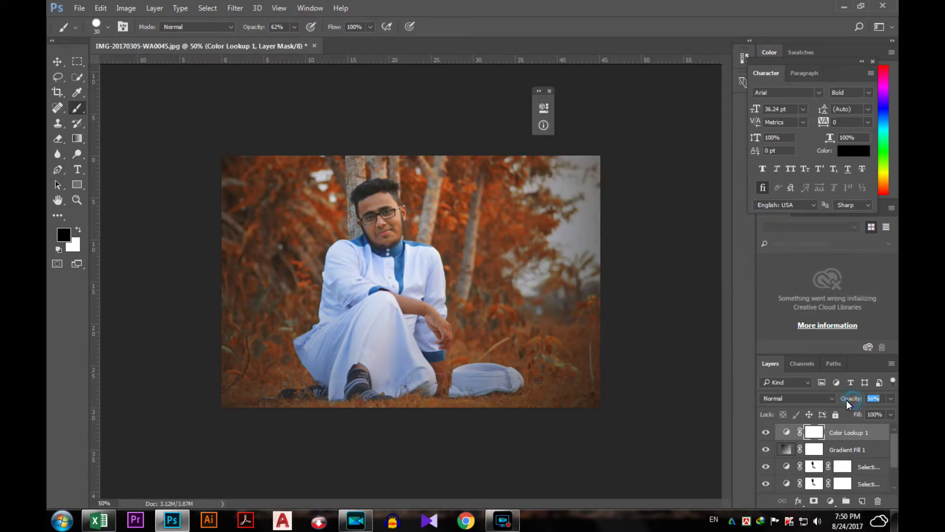
{"action": "left_click", "coordinate": [844, 399]}
{"action": "left_click", "coordinate": [765, 432]}
{"action": "left_click", "coordinate": [766, 432]}
- Add a Levels layer with midtone 1.12 and output black 7, then adjust the Blue channel
{"action": "left_click", "coordinate": [831, 498]}
{"action": "left_click", "coordinate": [810, 300]}
{"action": "left_click_drag", "start_coordinate": [457, 99], "coordinate": [630, 102]}
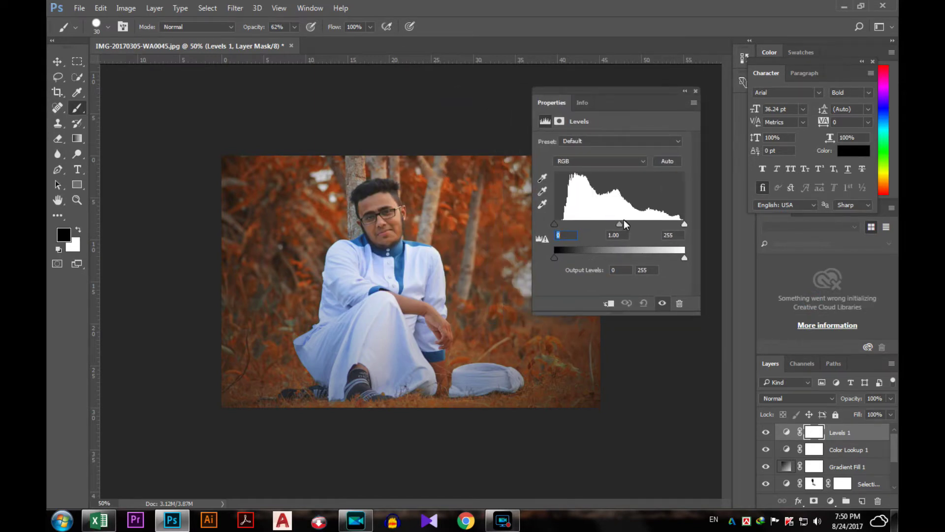
{"action": "left_click_drag", "start_coordinate": [620, 223], "coordinate": [624, 226]}
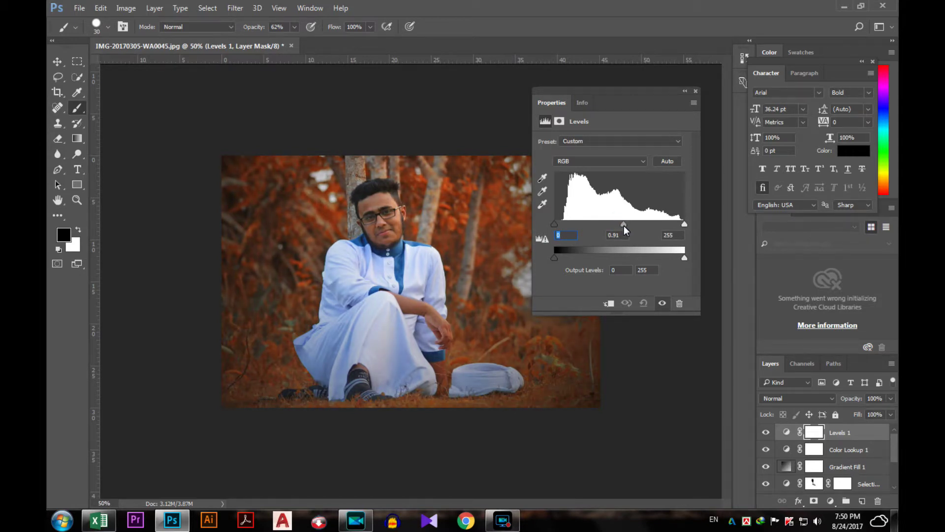
{"action": "mouse_move", "coordinate": [622, 226]}
{"action": "left_mouse_down"}
{"action": "mouse_move", "coordinate": [611, 223]}
{"action": "mouse_move", "coordinate": [623, 227]}
{"action": "left_mouse_up"}
{"action": "left_click_drag", "start_coordinate": [553, 256], "coordinate": [559, 259]}
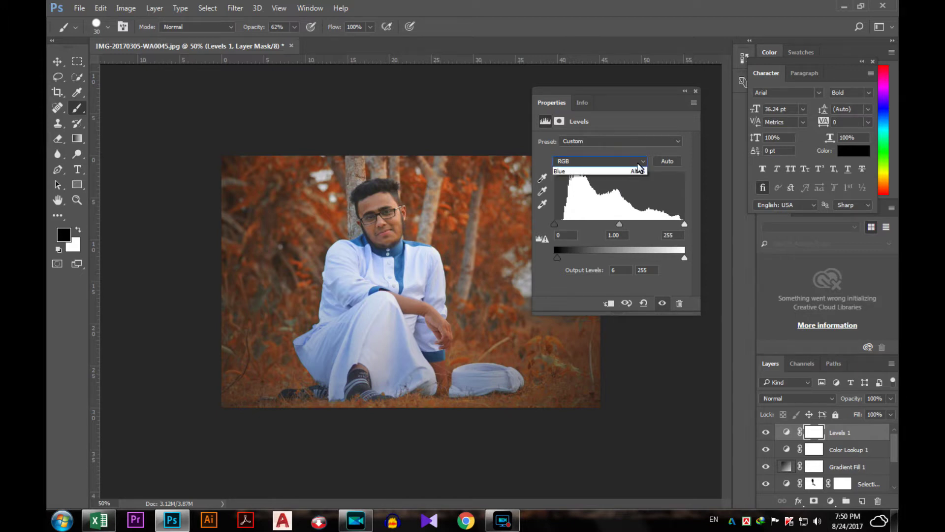
{"action": "left_click", "coordinate": [574, 161]}
{"action": "left_click", "coordinate": [572, 195]}
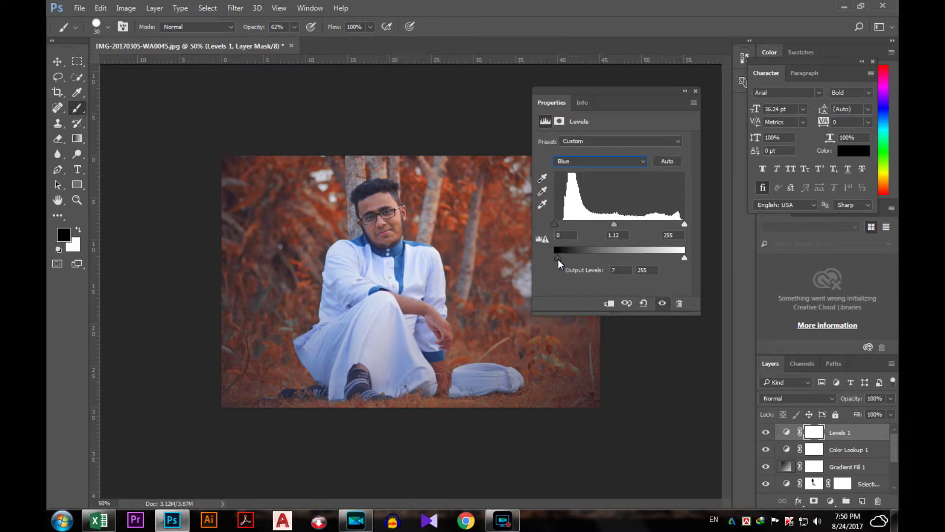
{"action": "left_click", "coordinate": [683, 91]}
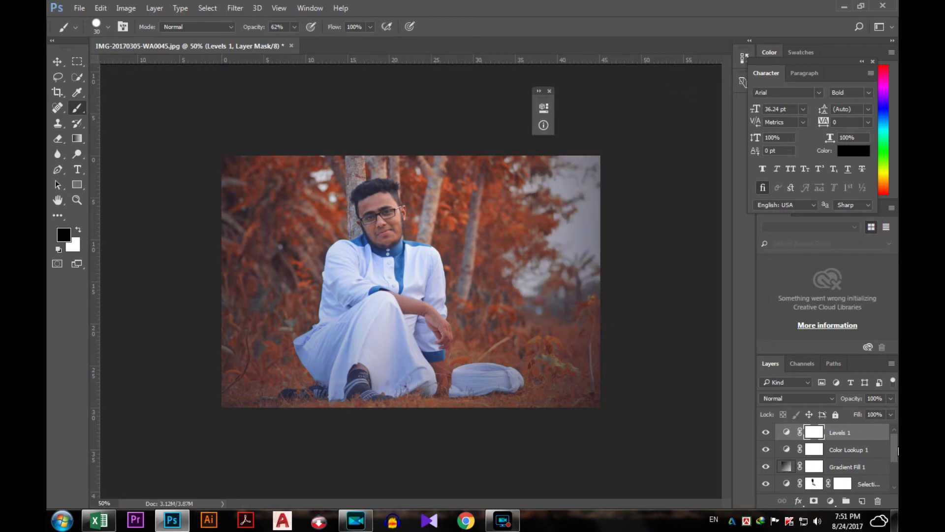
- Select Layer 0 and launch the Camera Raw Filter on it
{"action": "left_click_drag", "start_coordinate": [896, 449], "coordinate": [895, 471]}
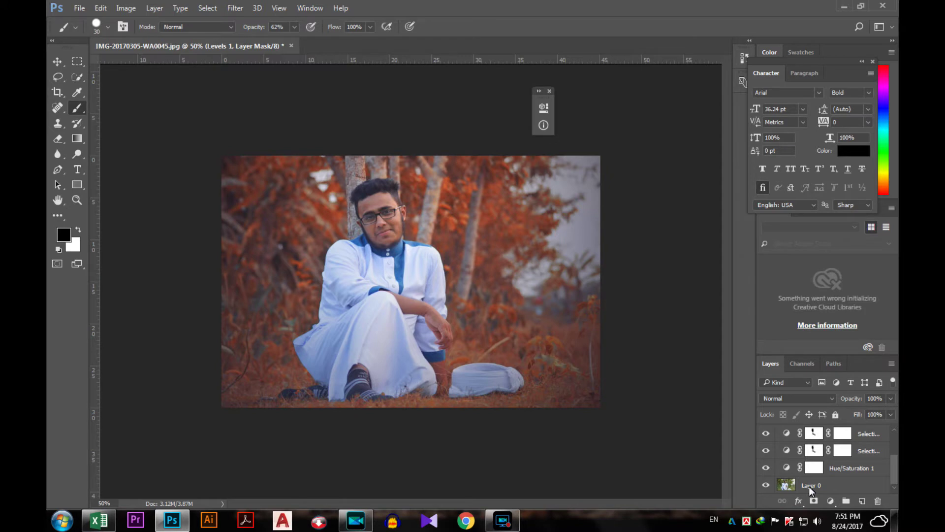
{"action": "left_click", "coordinate": [810, 487]}
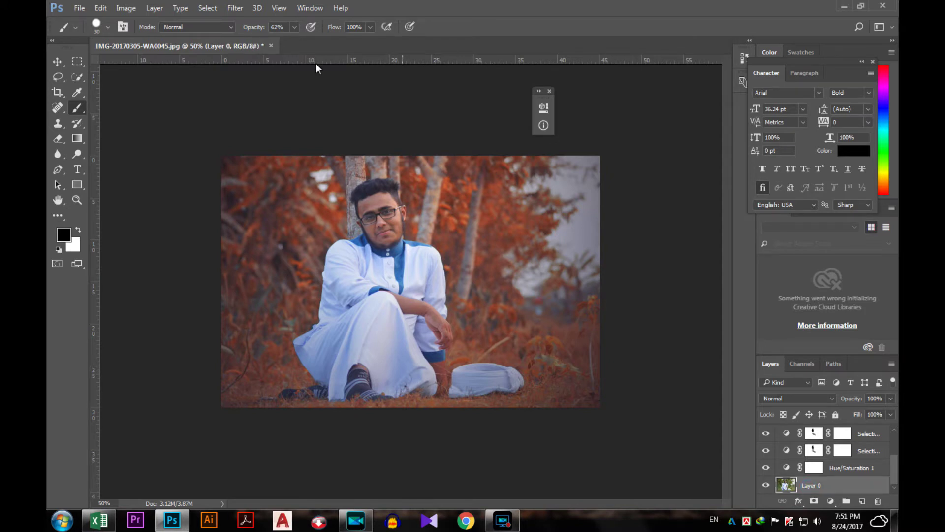
{"action": "left_click", "coordinate": [236, 8]}
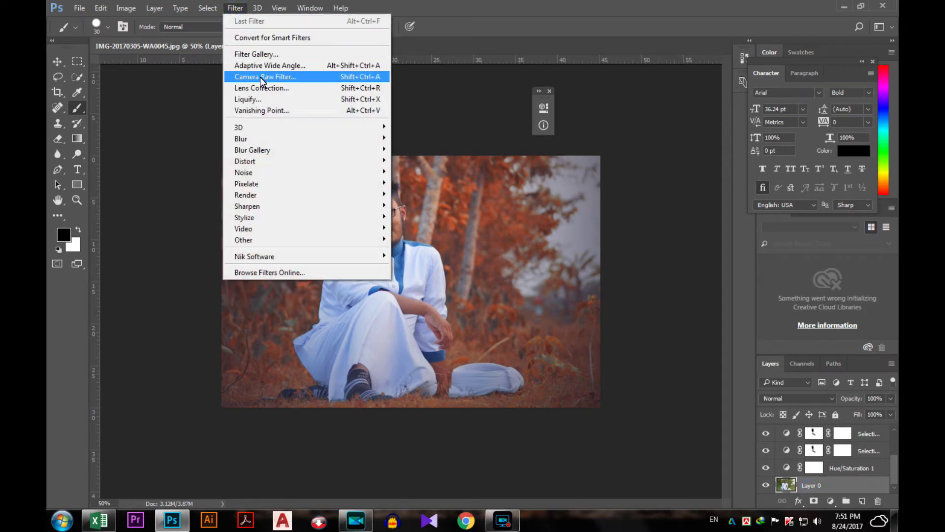
{"action": "left_click", "coordinate": [259, 77]}
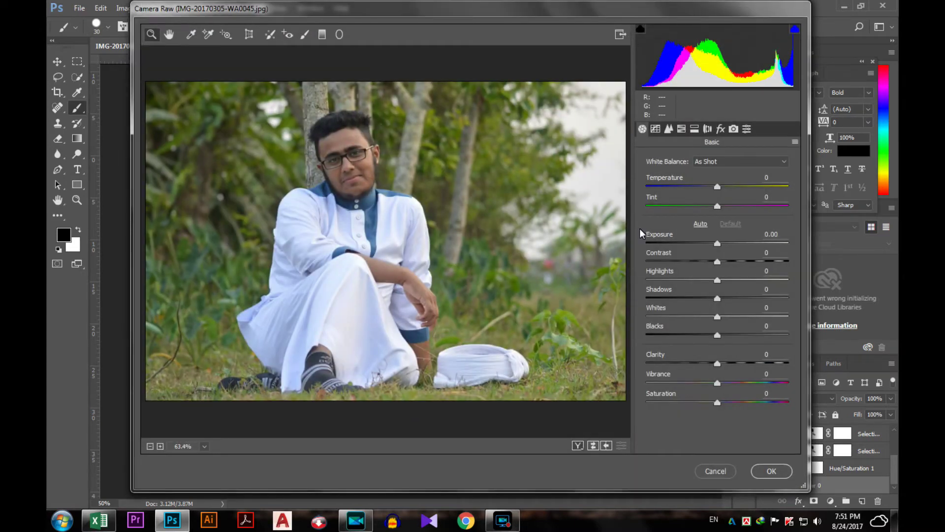
- Draw a graduated filter over the bottom ground: lower exposure, contrast +34, shadows −58
{"action": "left_click", "coordinate": [320, 37]}
{"action": "left_click_drag", "start_coordinate": [370, 422], "coordinate": [369, 355]}
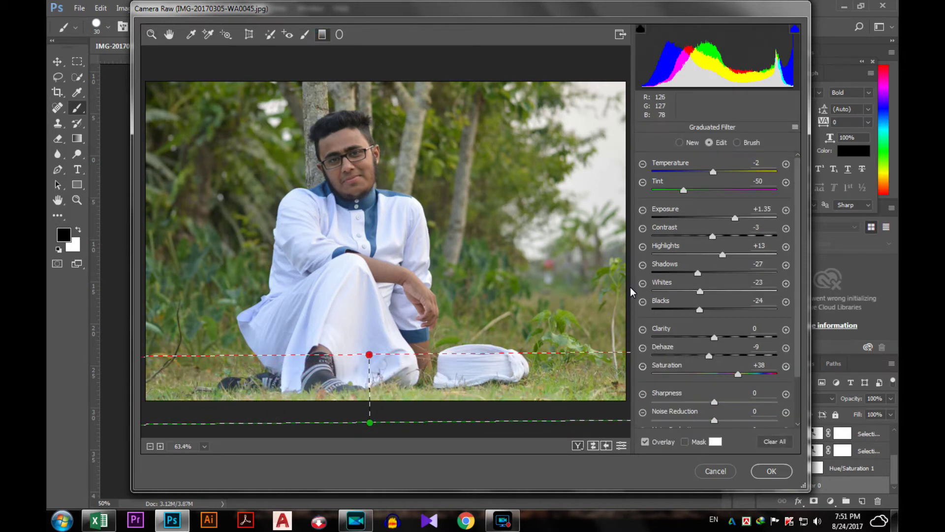
{"action": "left_click_drag", "start_coordinate": [734, 218], "coordinate": [689, 219]}
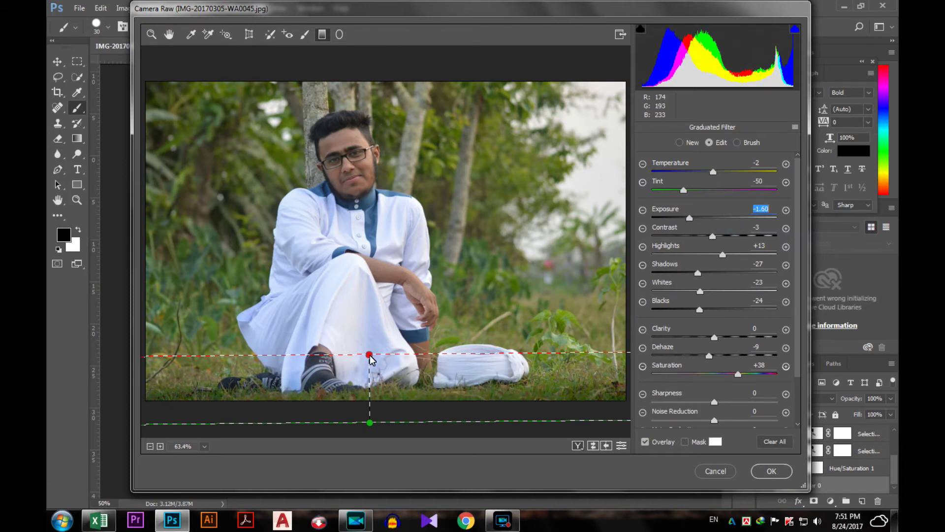
{"action": "left_click_drag", "start_coordinate": [370, 357], "coordinate": [382, 338]}
{"action": "mouse_move", "coordinate": [713, 236]}
{"action": "left_mouse_down"}
{"action": "mouse_move", "coordinate": [736, 236]}
{"action": "mouse_move", "coordinate": [679, 254]}
{"action": "mouse_move", "coordinate": [678, 273]}
{"action": "left_mouse_up"}
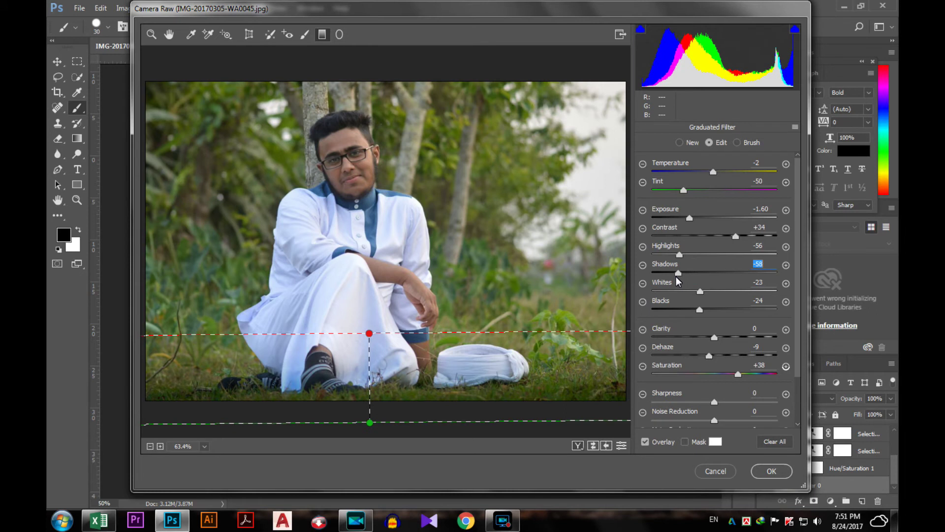
{"action": "mouse_move", "coordinate": [699, 309]}
{"action": "left_mouse_down"}
{"action": "mouse_move", "coordinate": [686, 309]}
{"action": "mouse_move", "coordinate": [695, 309]}
{"action": "left_mouse_up"}
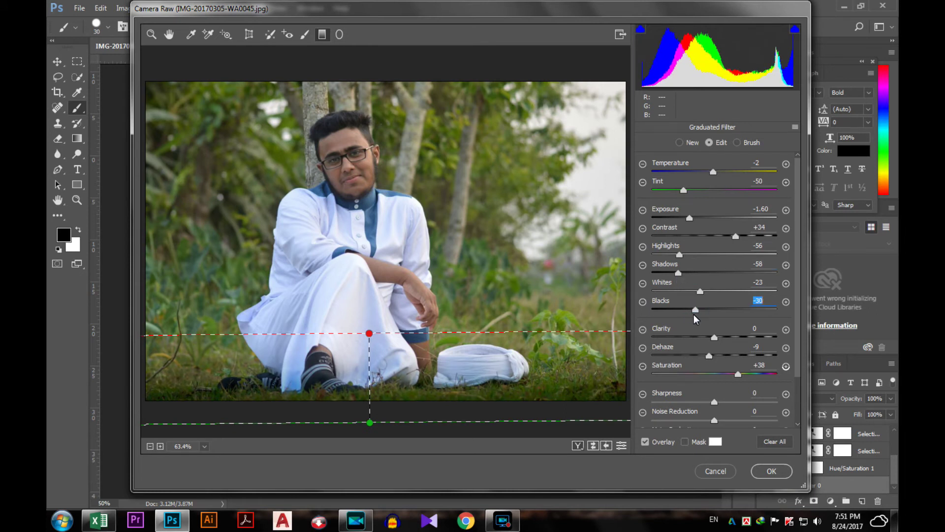
{"action": "left_click", "coordinate": [778, 472]}
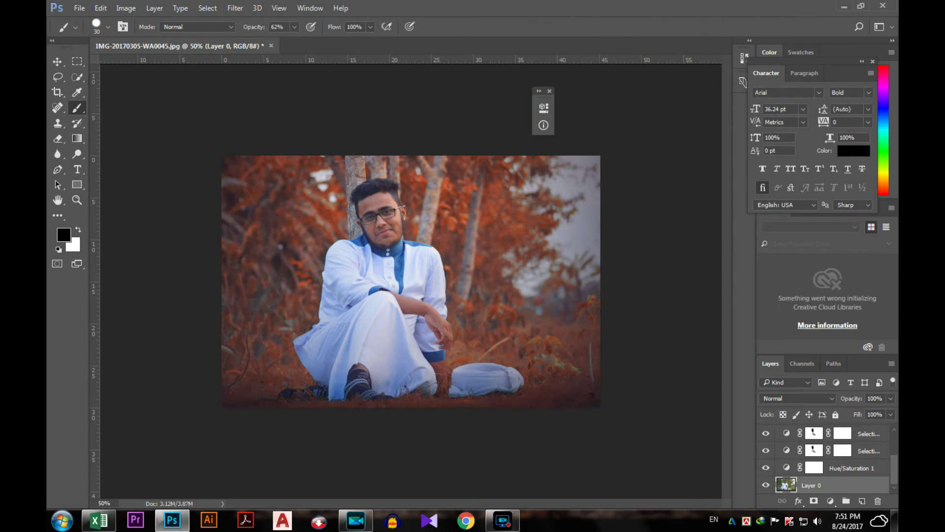
- Group the adjustment layers from Levels 1 to Hue/Saturation 1 into Group 1
{"action": "left_click", "coordinate": [860, 469]}
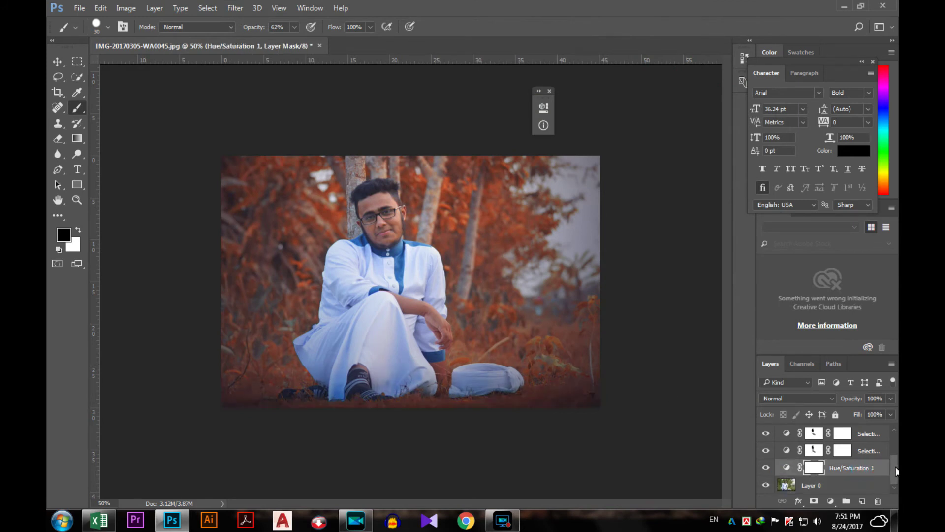
{"action": "left_click_drag", "start_coordinate": [892, 468], "coordinate": [892, 433]}
{"action": "left_click", "coordinate": [850, 432], "text": "shift"}
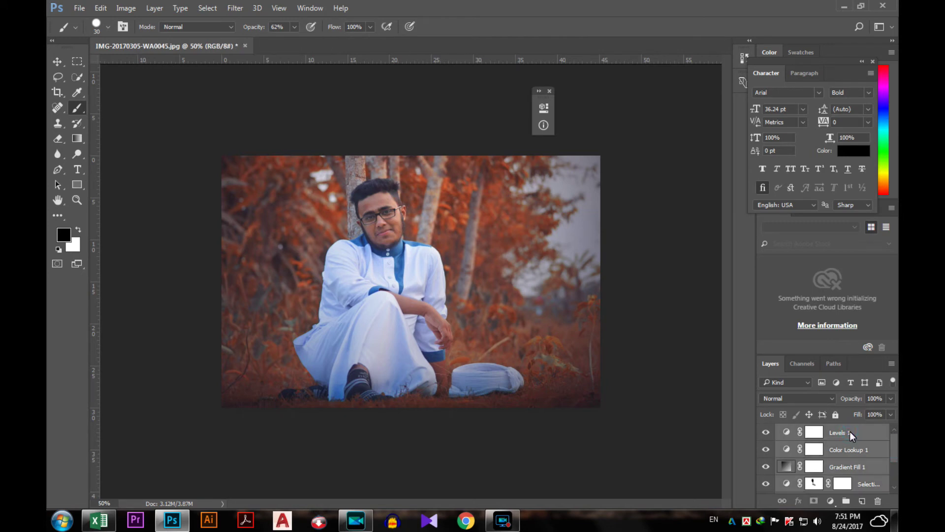
{"action": "key", "text": "ctrl+g"}
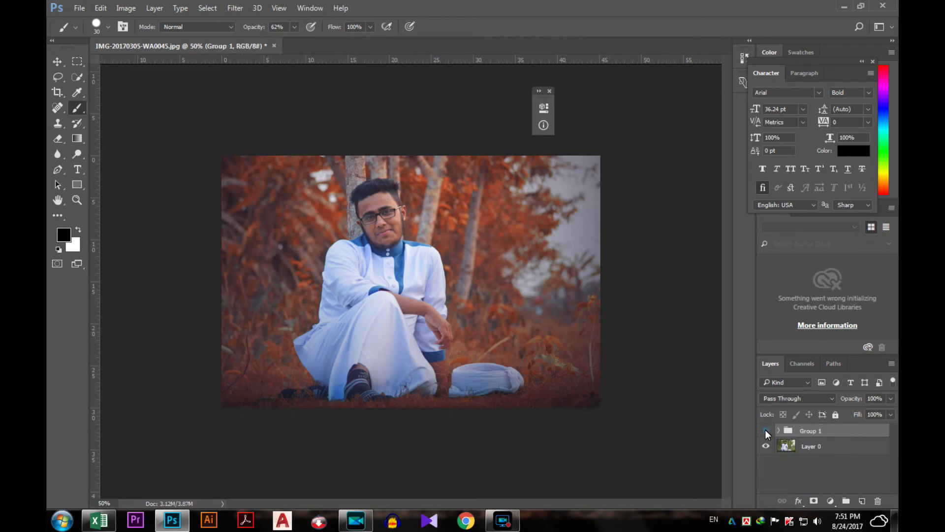
- Toggle Group 1 off and on to compare against the green original, then select Layer 0
{"action": "left_click", "coordinate": [765, 430]}
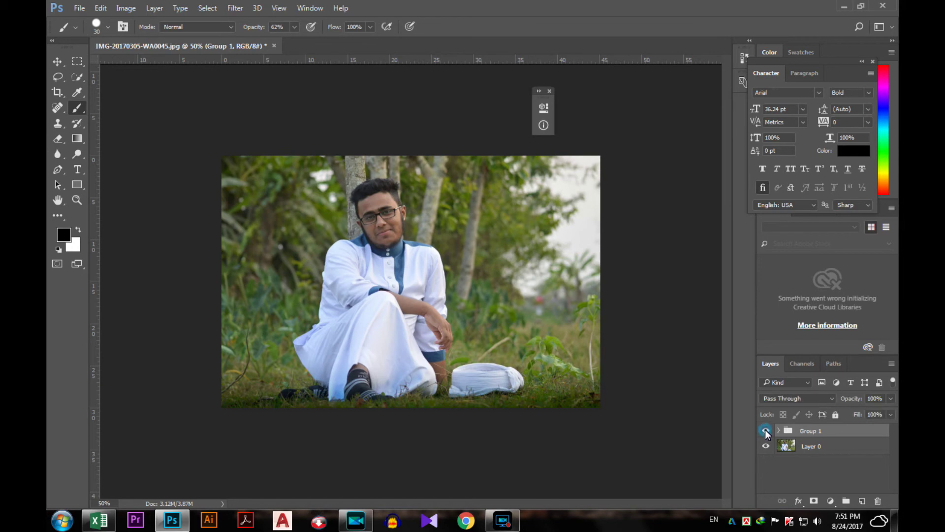
{"action": "left_click", "coordinate": [765, 430]}
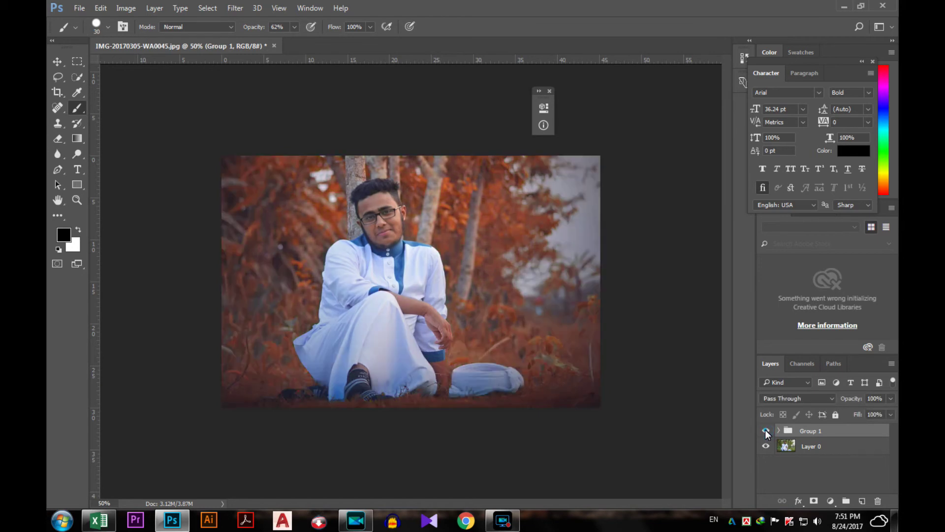
{"action": "left_click", "coordinate": [765, 431]}
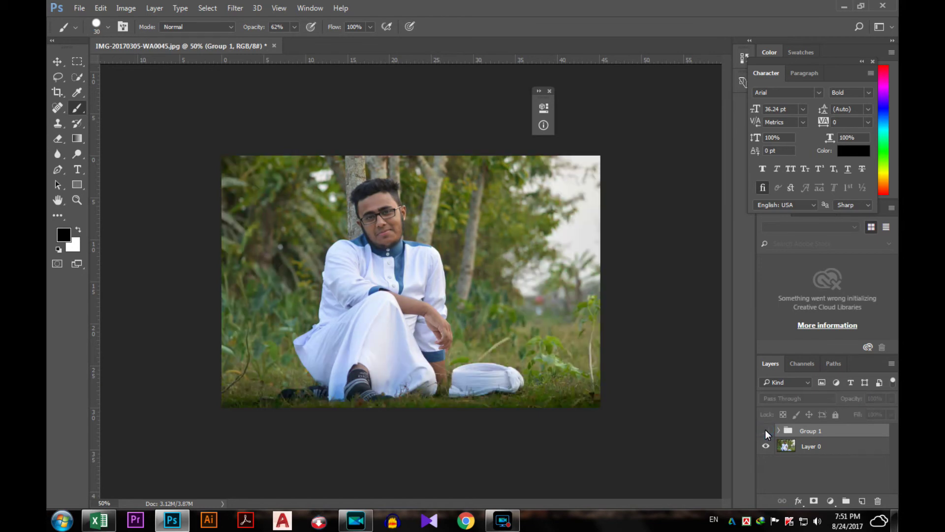
{"action": "left_click", "coordinate": [764, 430]}
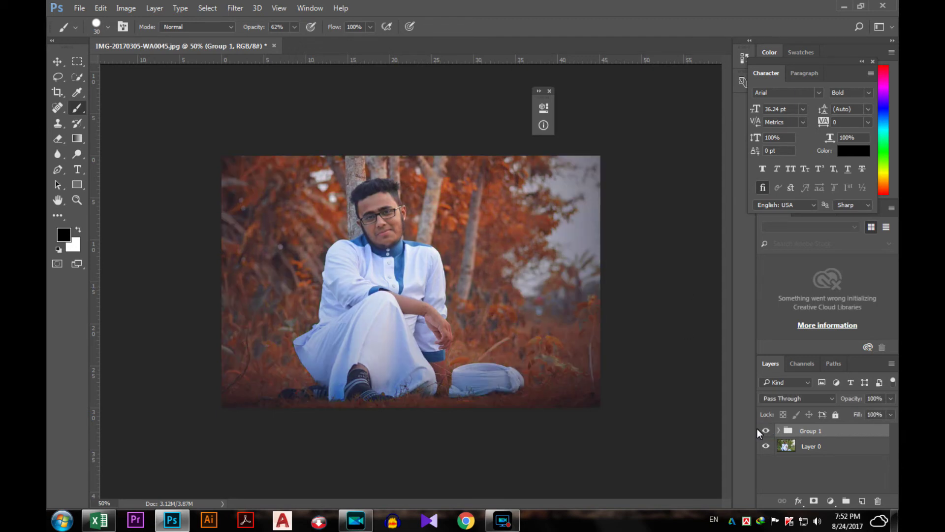
{"action": "left_click", "coordinate": [812, 446]}
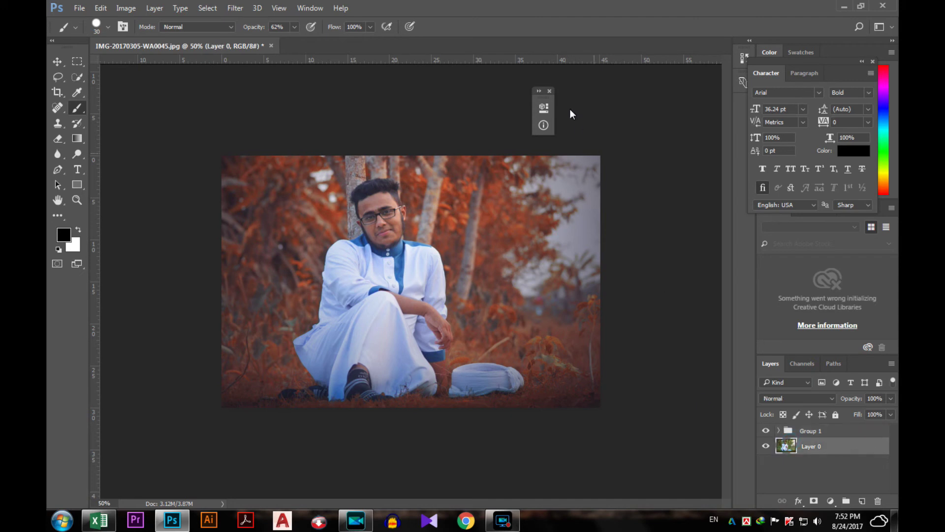
- Close the collapsed floating panel and zoom the autumn portrait to about 81%
{"action": "left_click", "coordinate": [550, 92]}
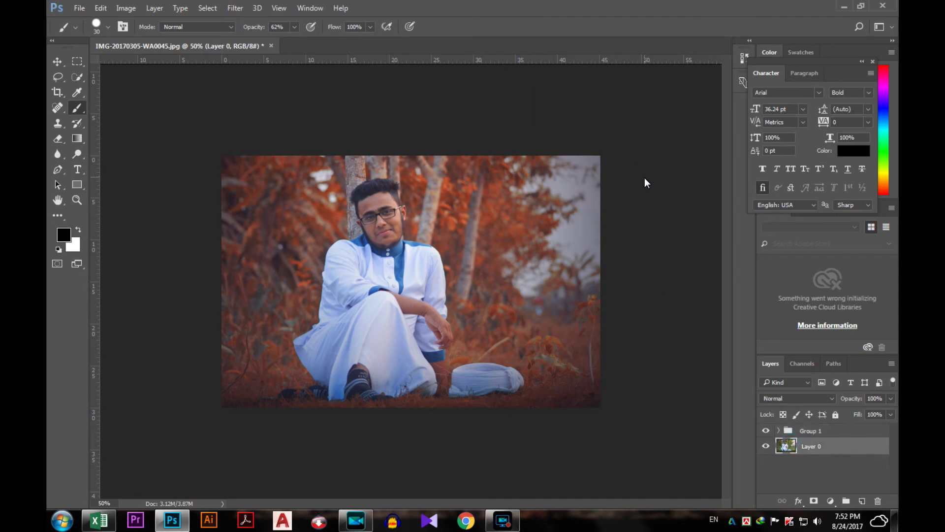
{"action": "key", "text": "ctrl+plus"}
{"action": "scroll", "coordinate": [645, 178], "scroll_direction": "up", "scroll_amount": 3}
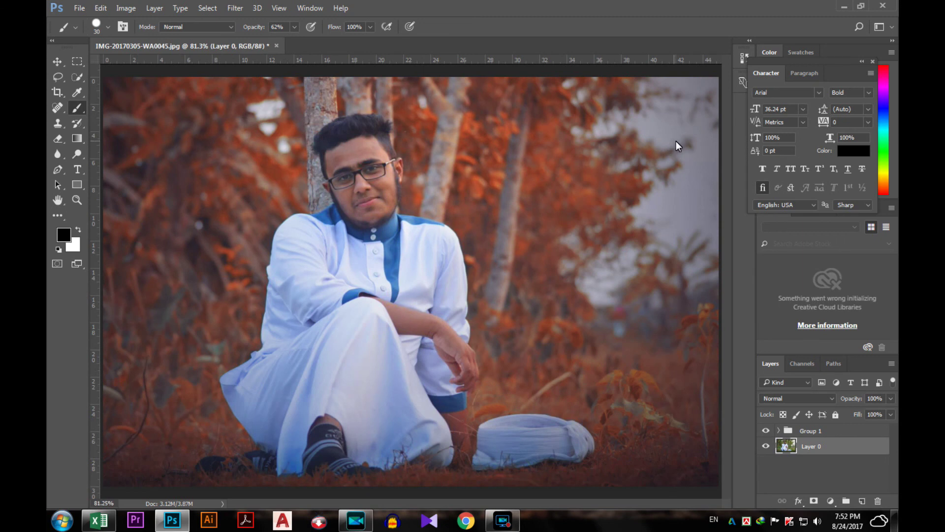